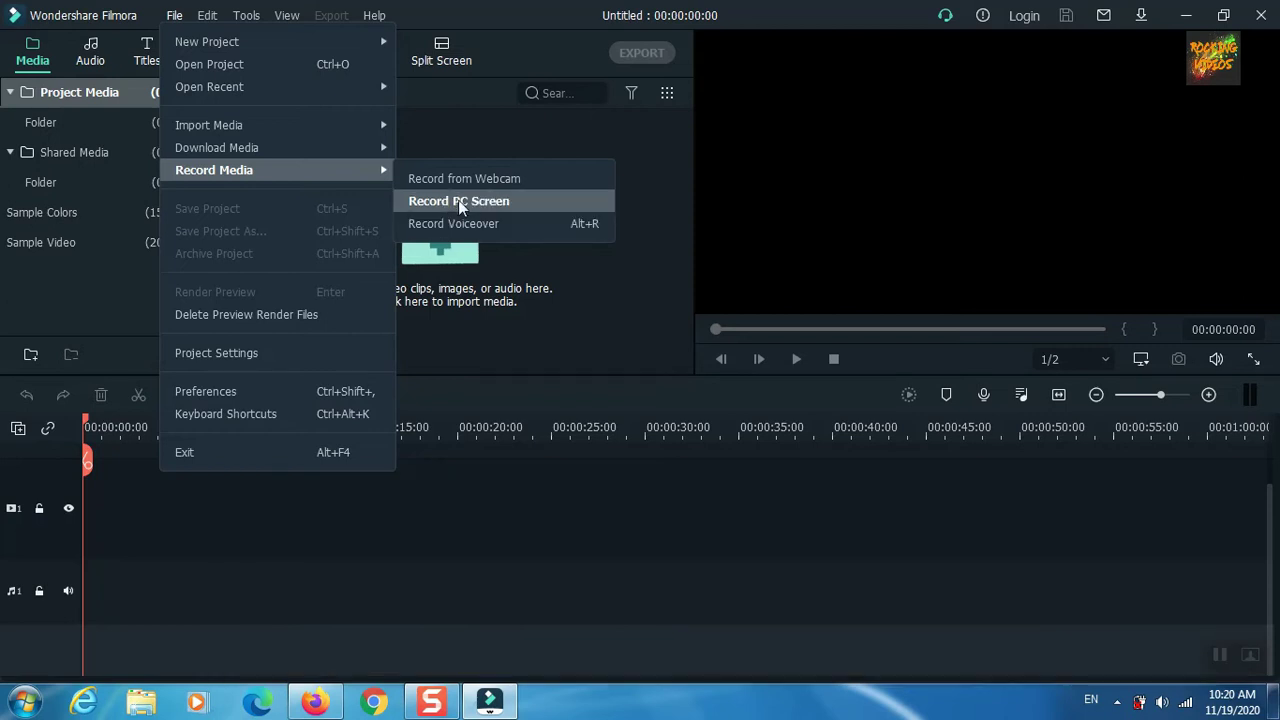
- Open the PC screen recorder, try the Custom capture area, and set the capture area back to Full Screen
click(467, 200)
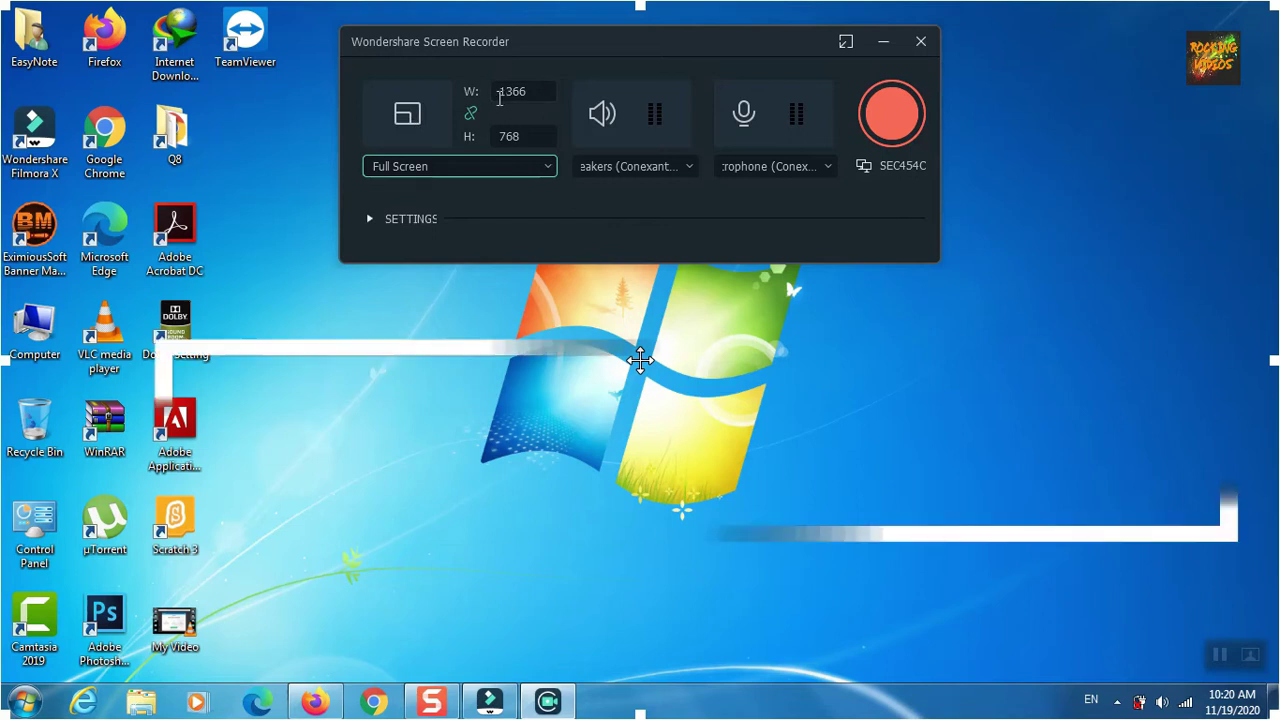
click(546, 170)
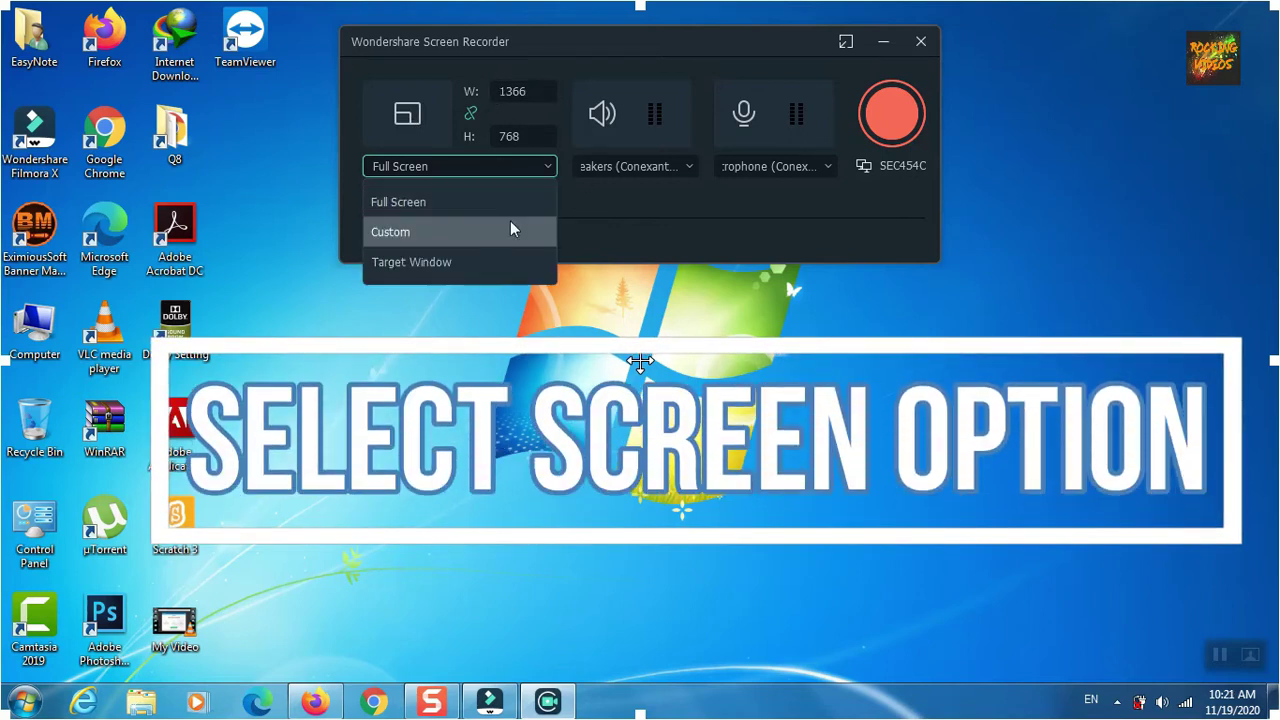
click(511, 224)
click(548, 168)
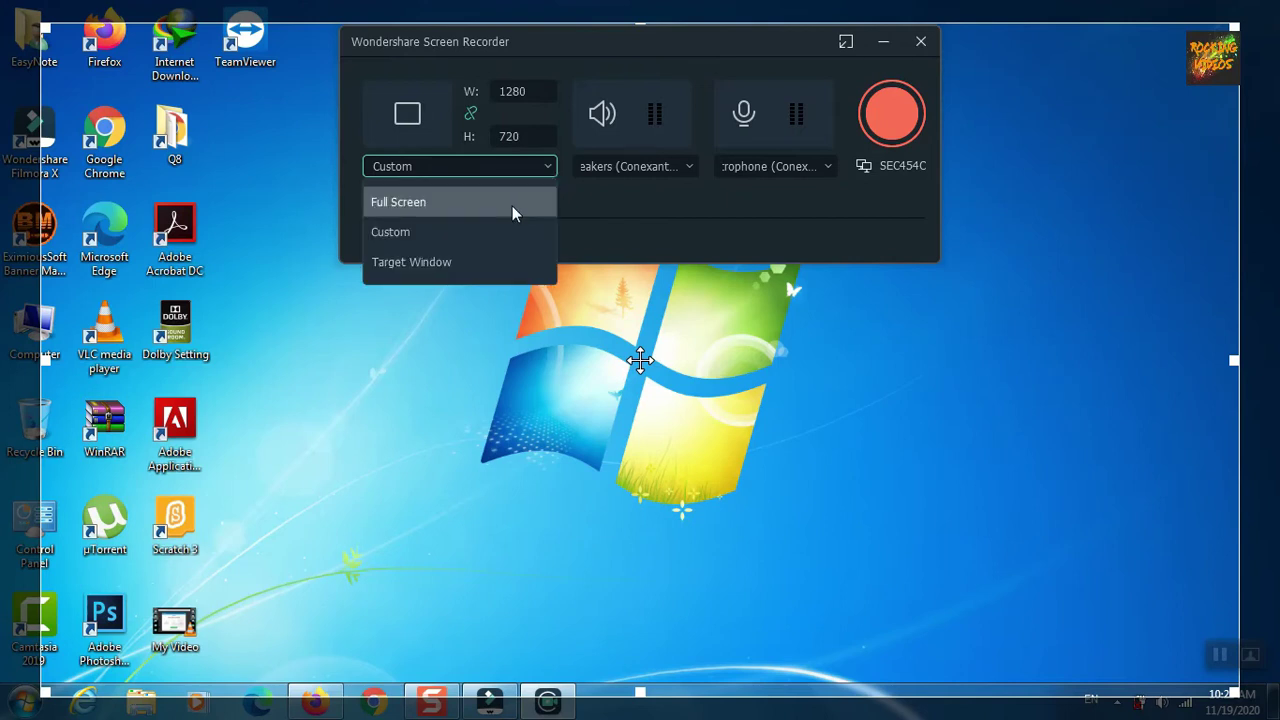
click(511, 203)
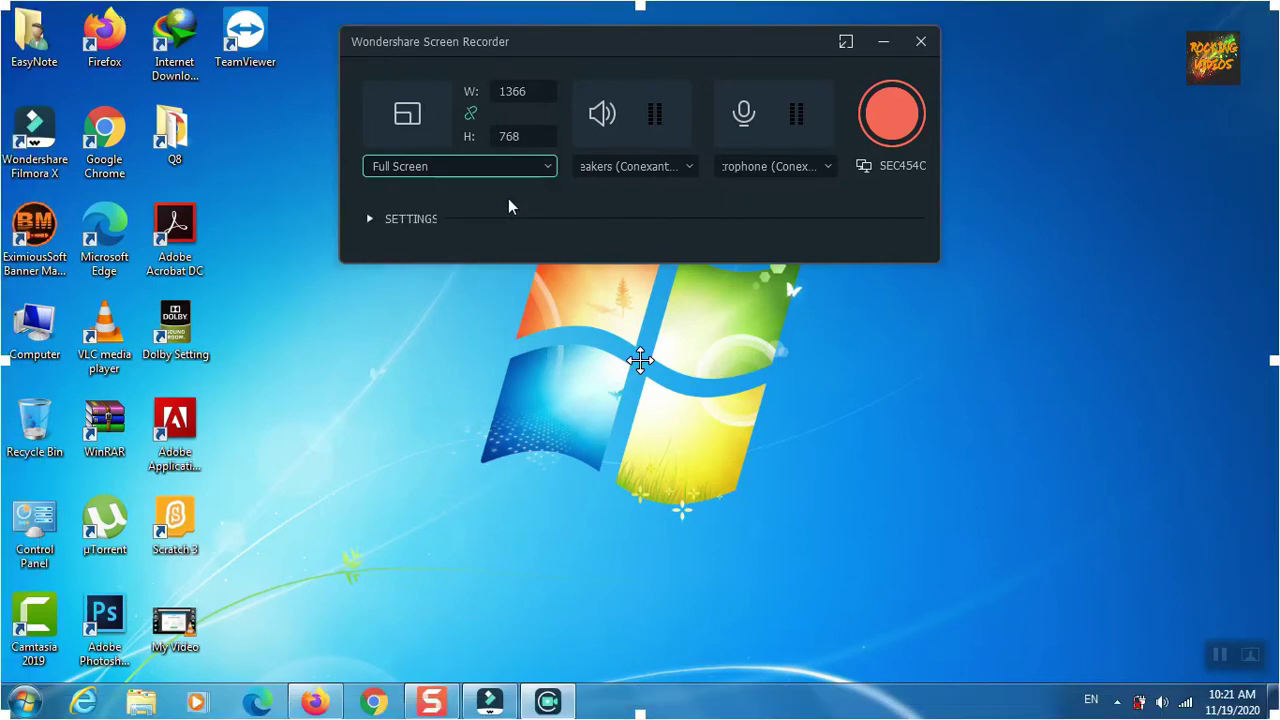
- Check the recorder's audio sources, keeping the Conexant speakers and the Conexant microphone both switched on and selected
click(603, 117)
click(603, 117)
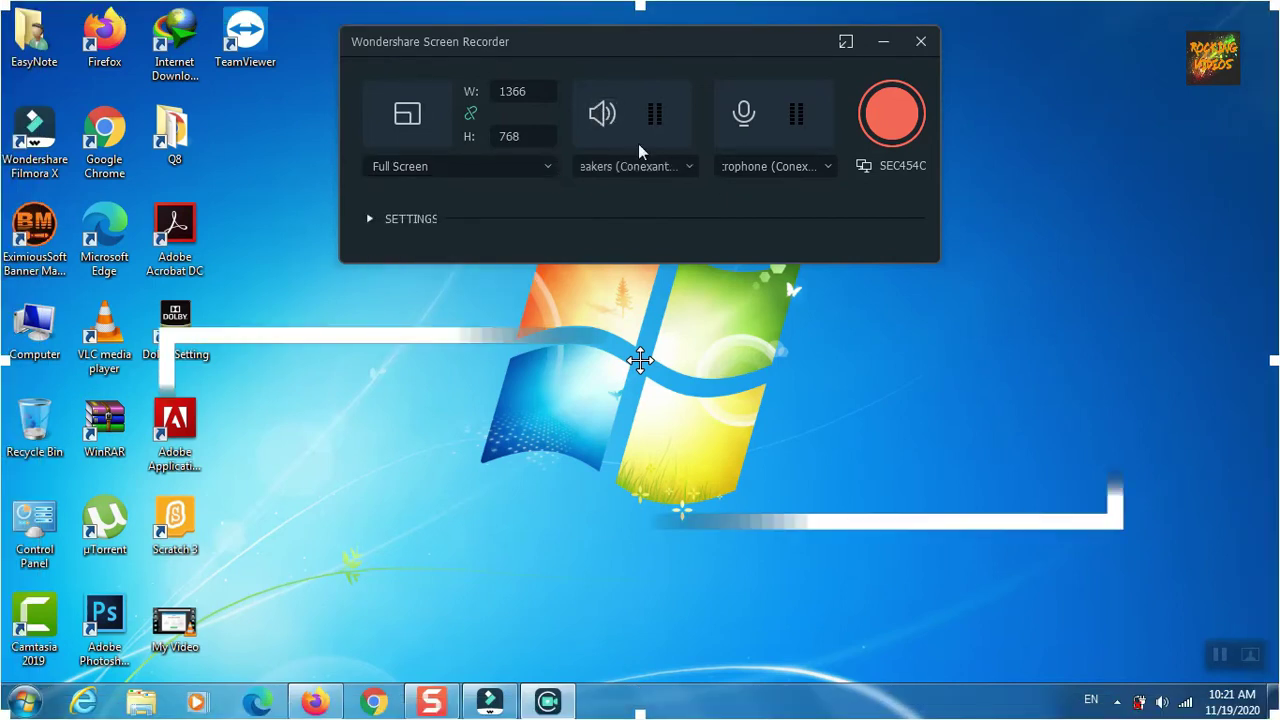
click(686, 168)
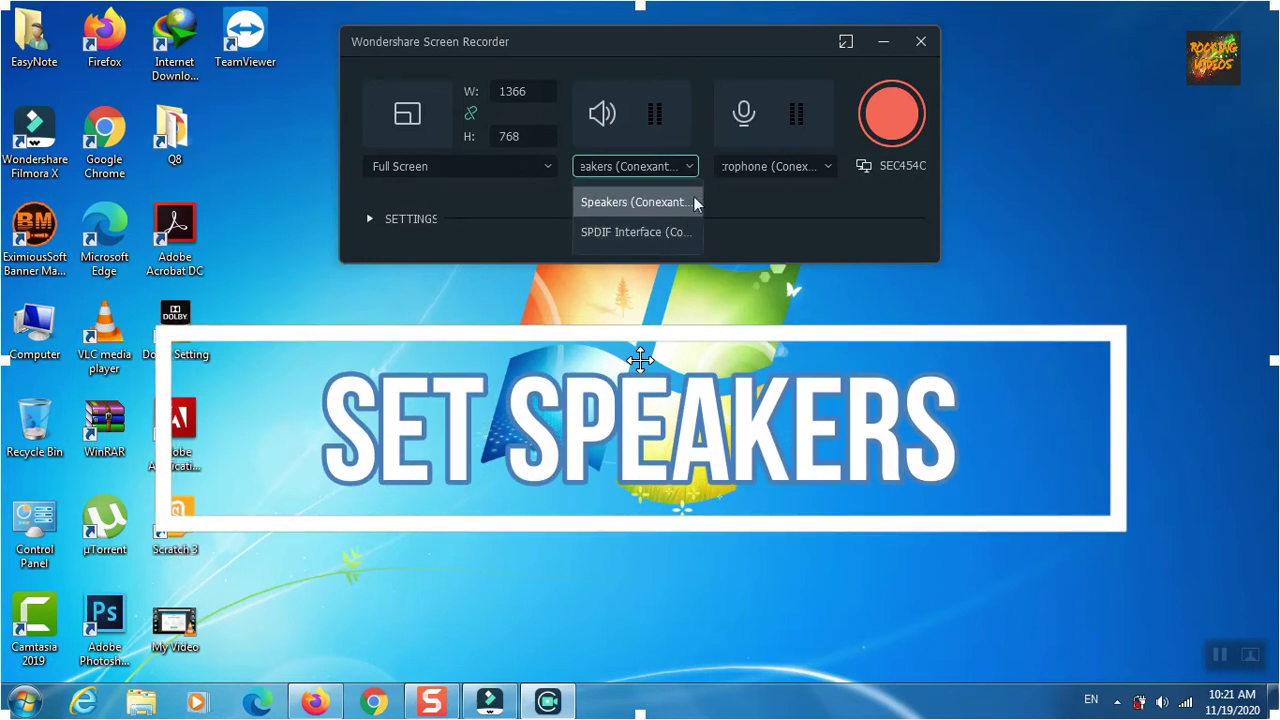
click(697, 176)
click(762, 118)
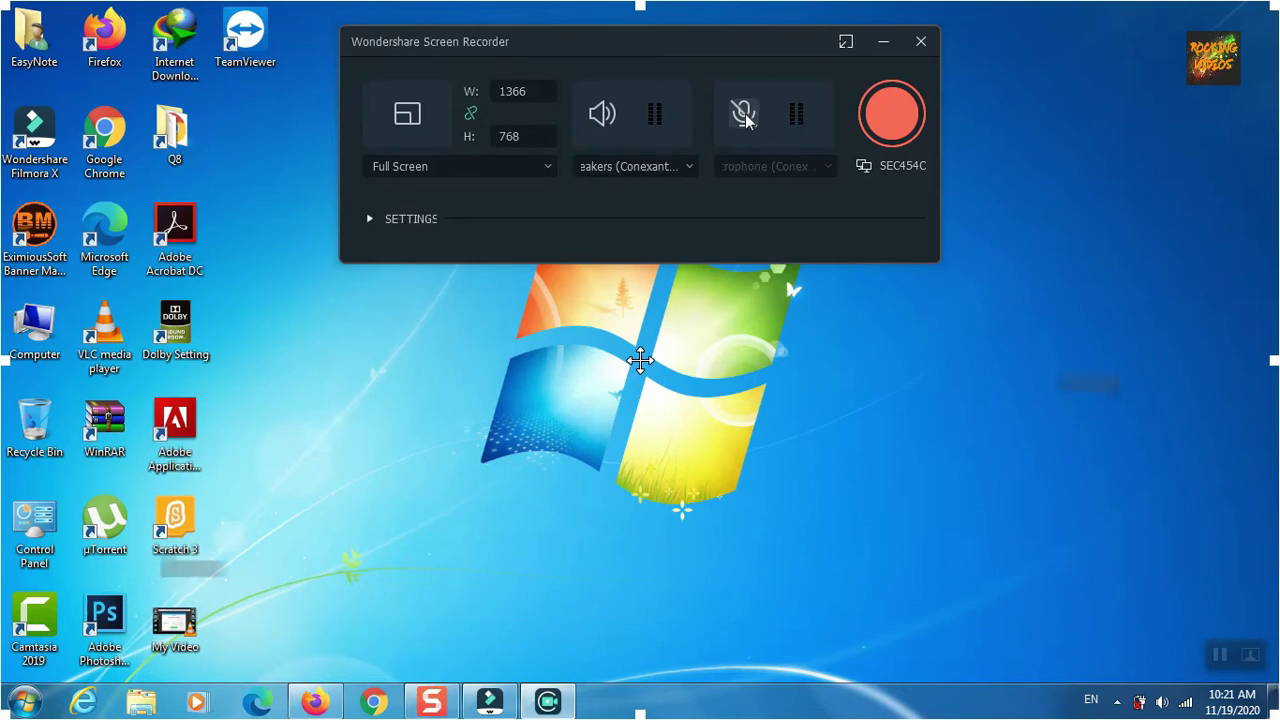
click(760, 118)
click(812, 168)
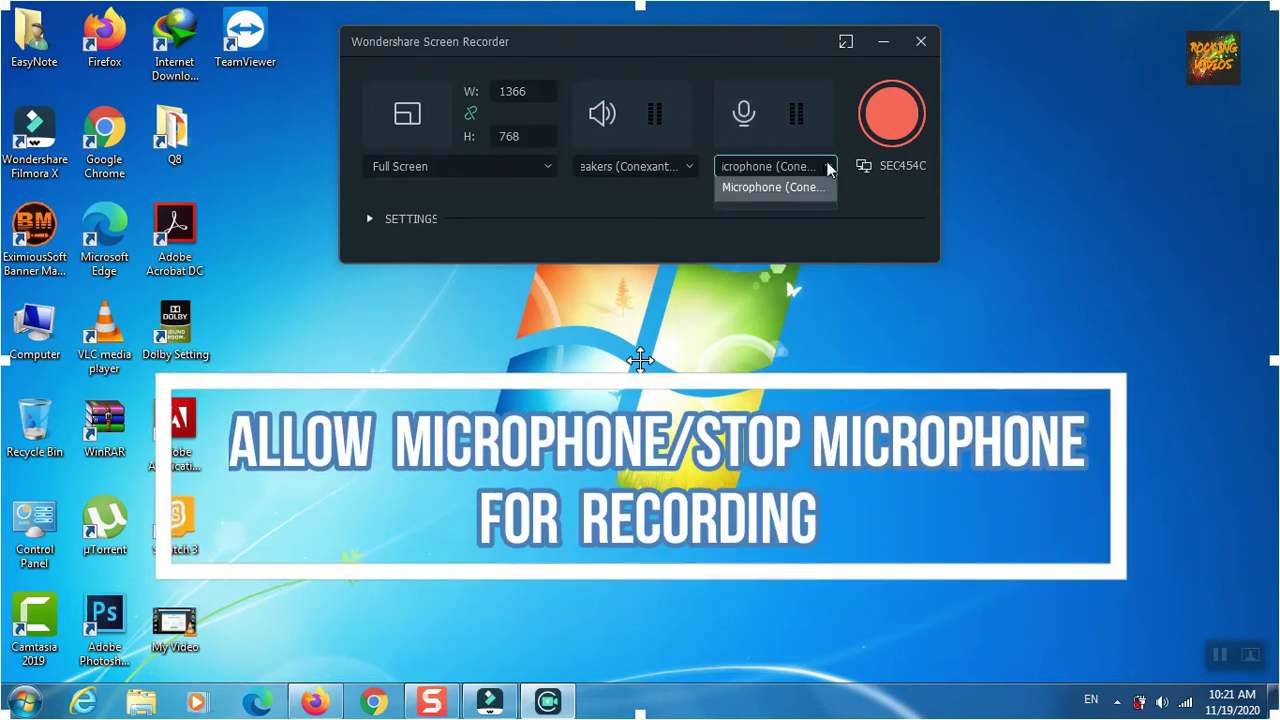
click(831, 170)
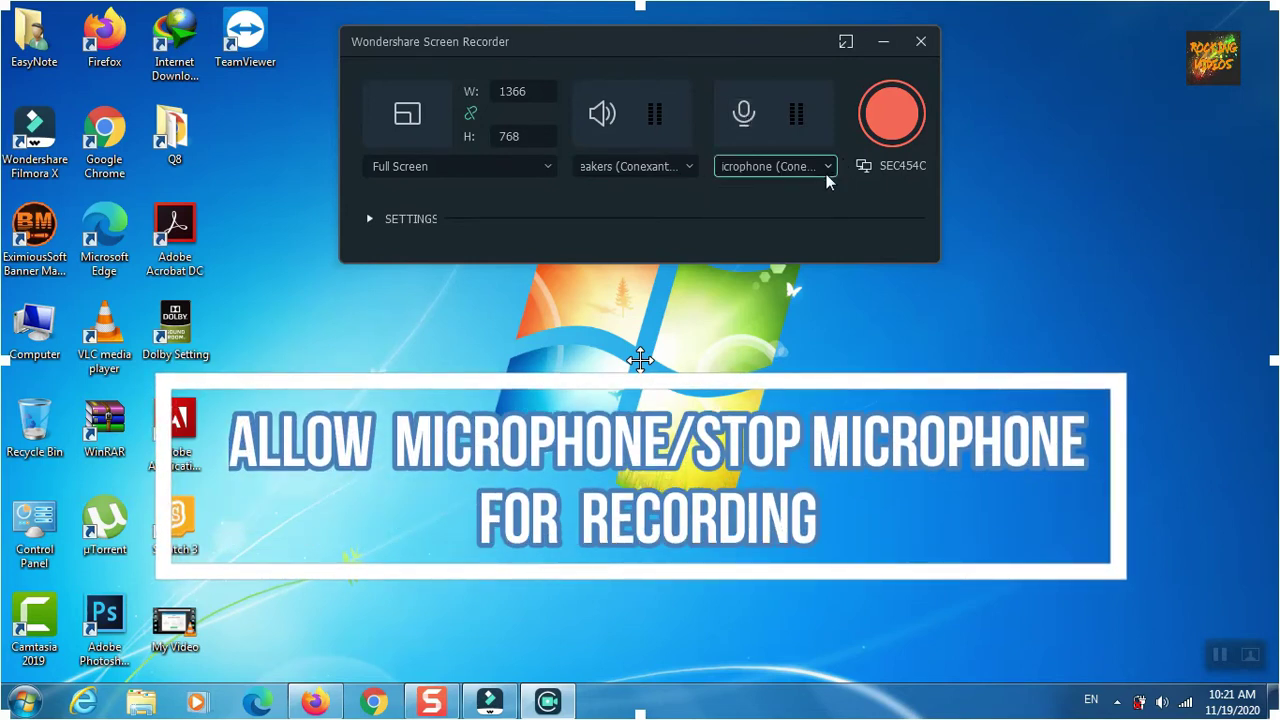
- Expand the recorder settings, keep the quality at Better and mouse clicks shown, and start the screen recording
click(370, 217)
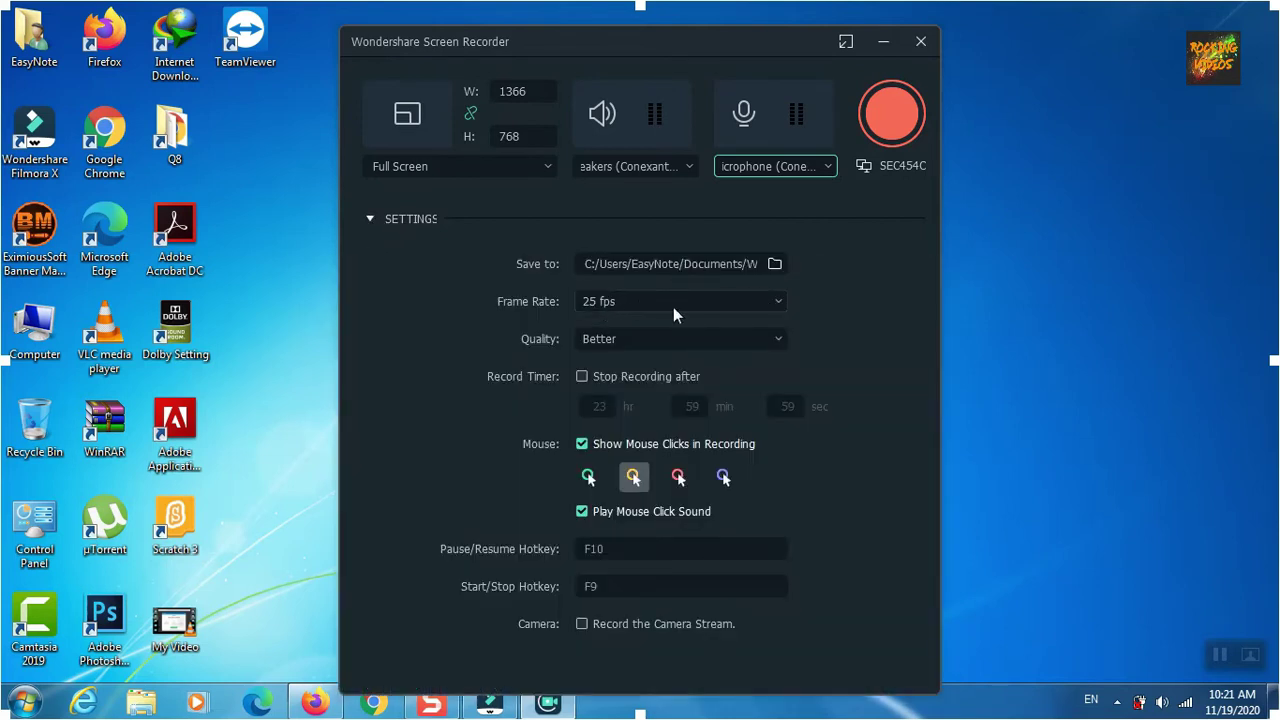
click(646, 340)
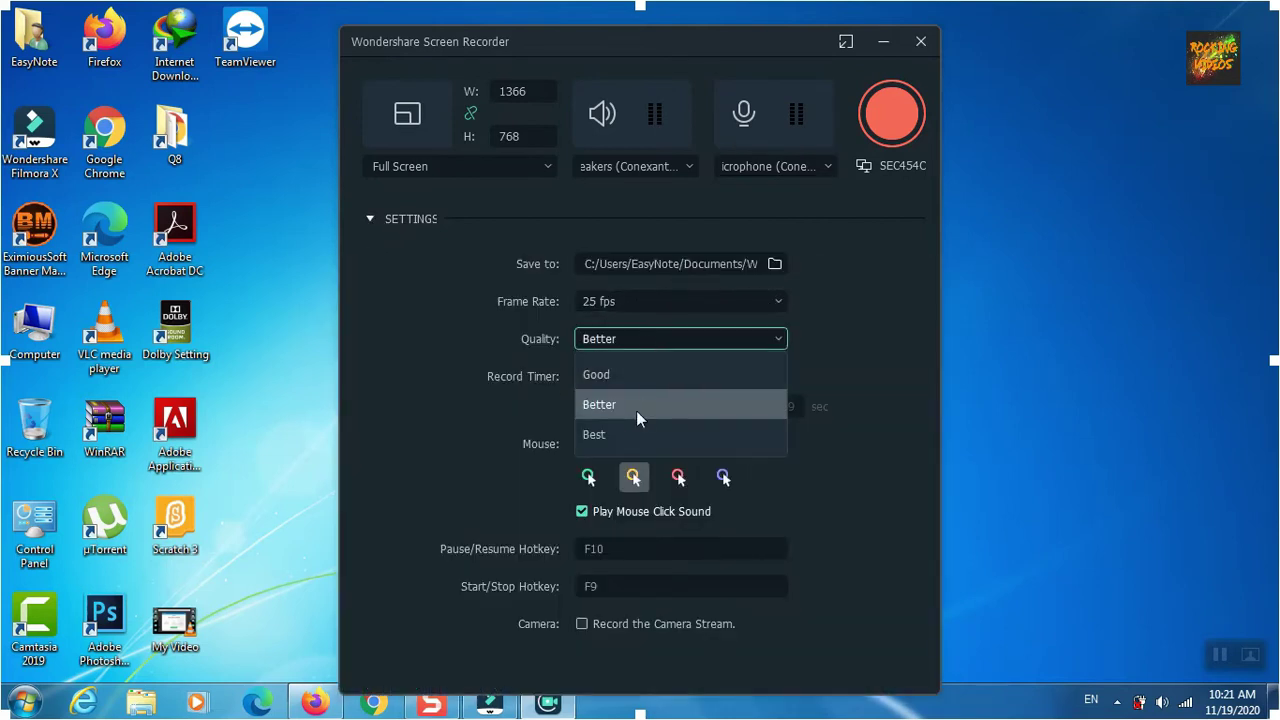
click(660, 339)
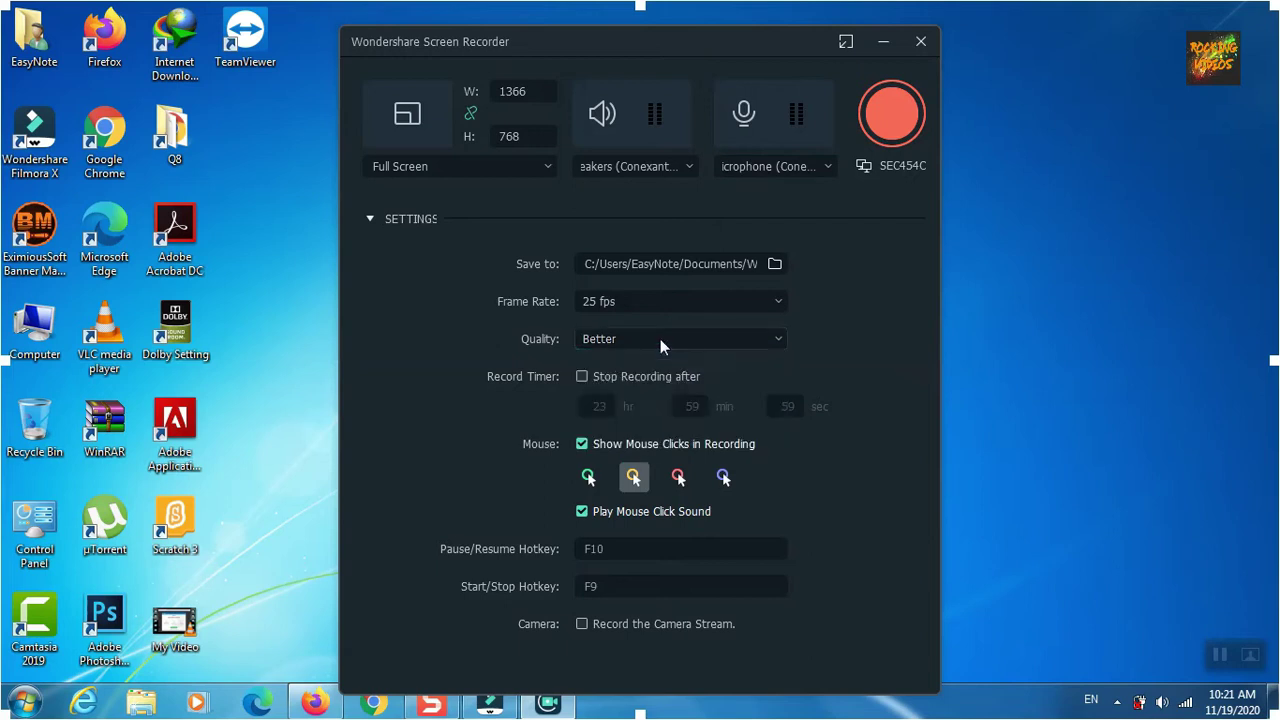
click(593, 445)
click(593, 445)
click(889, 110)
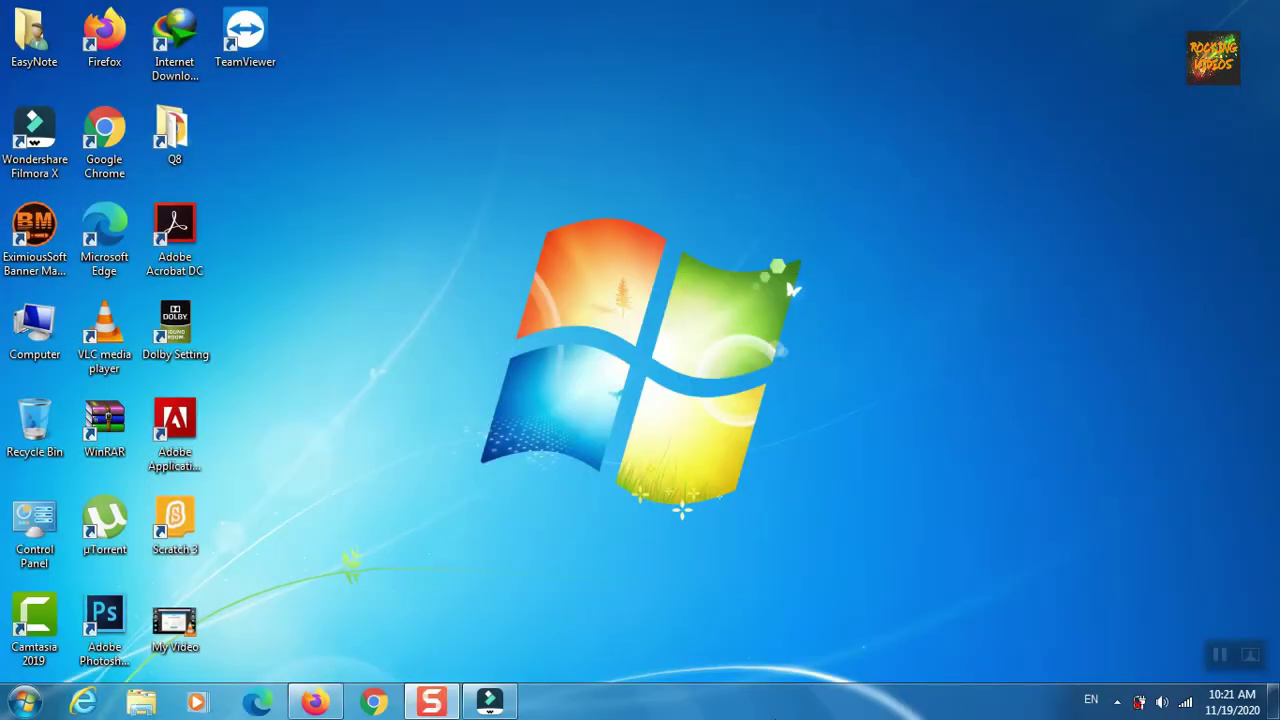
- Switch to Filmora and import the images wall 1, wall 2 and wall 3 from the Rocking folder on drive D
click(490, 703)
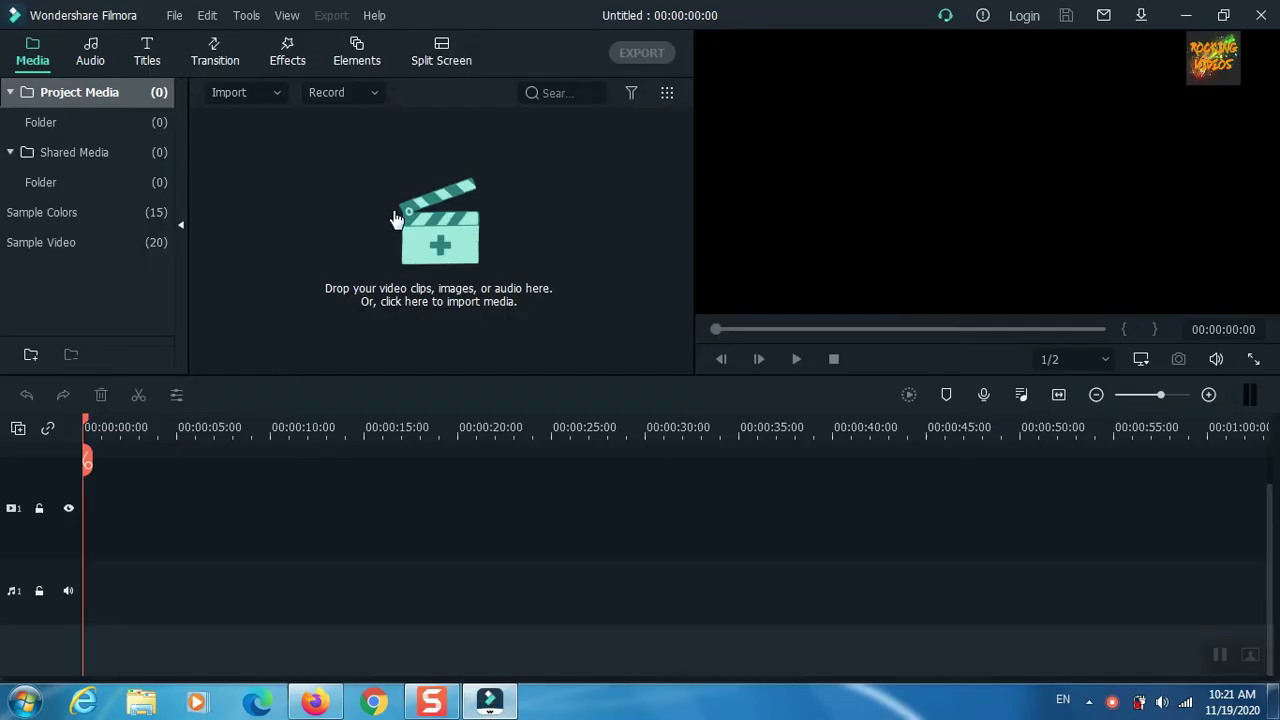
click(229, 92)
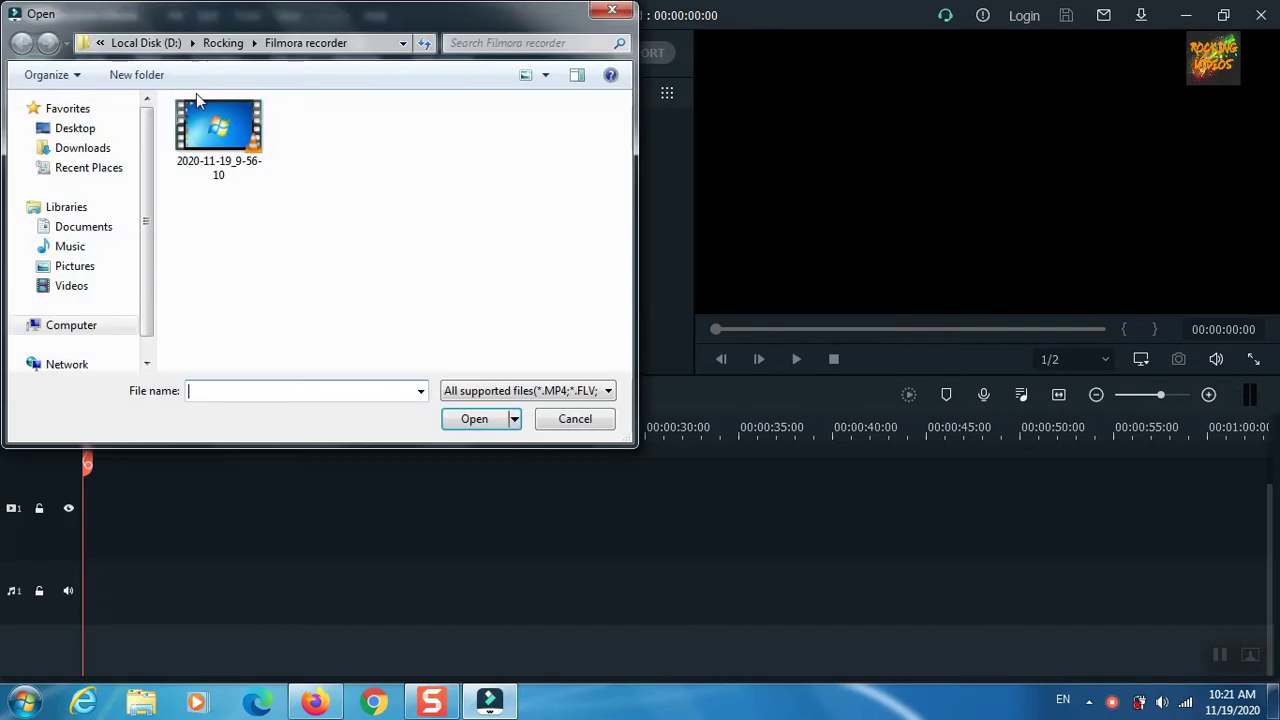
click(240, 43)
scroll(434, 277, down, 5)
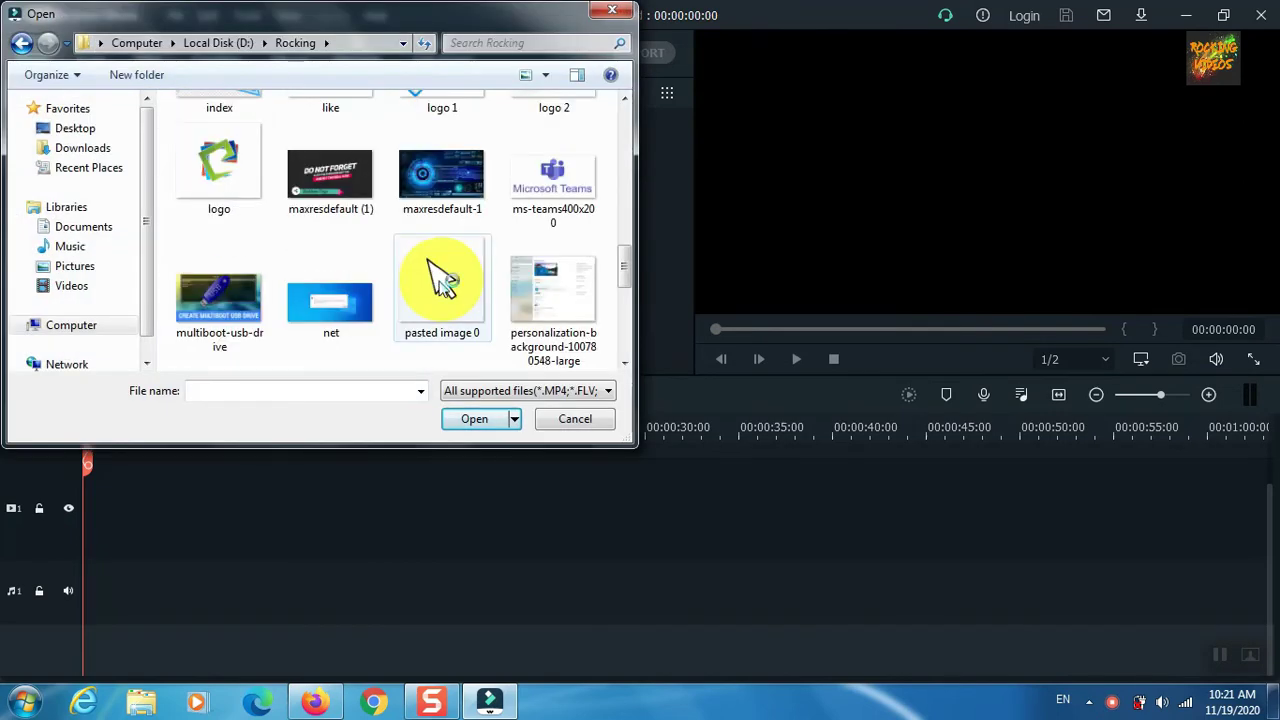
scroll(434, 273, down, 5)
click(334, 312)
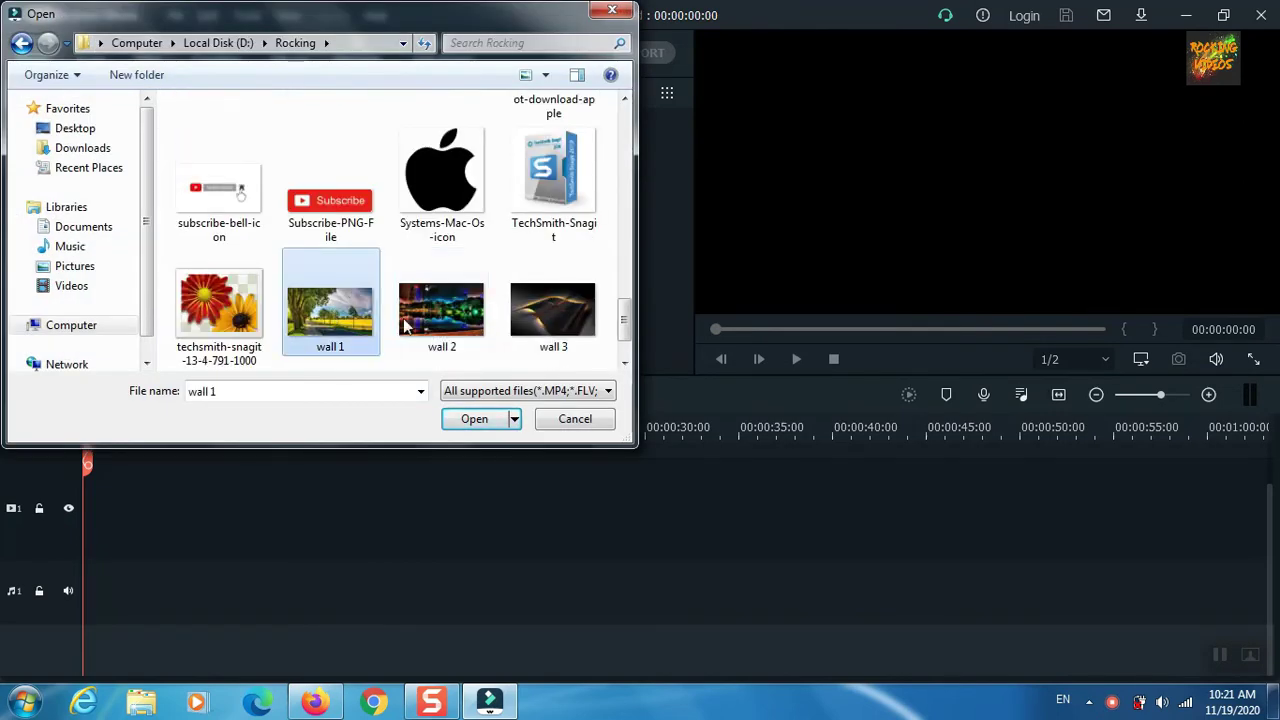
ctrl+click(448, 340)
ctrl+click(553, 310)
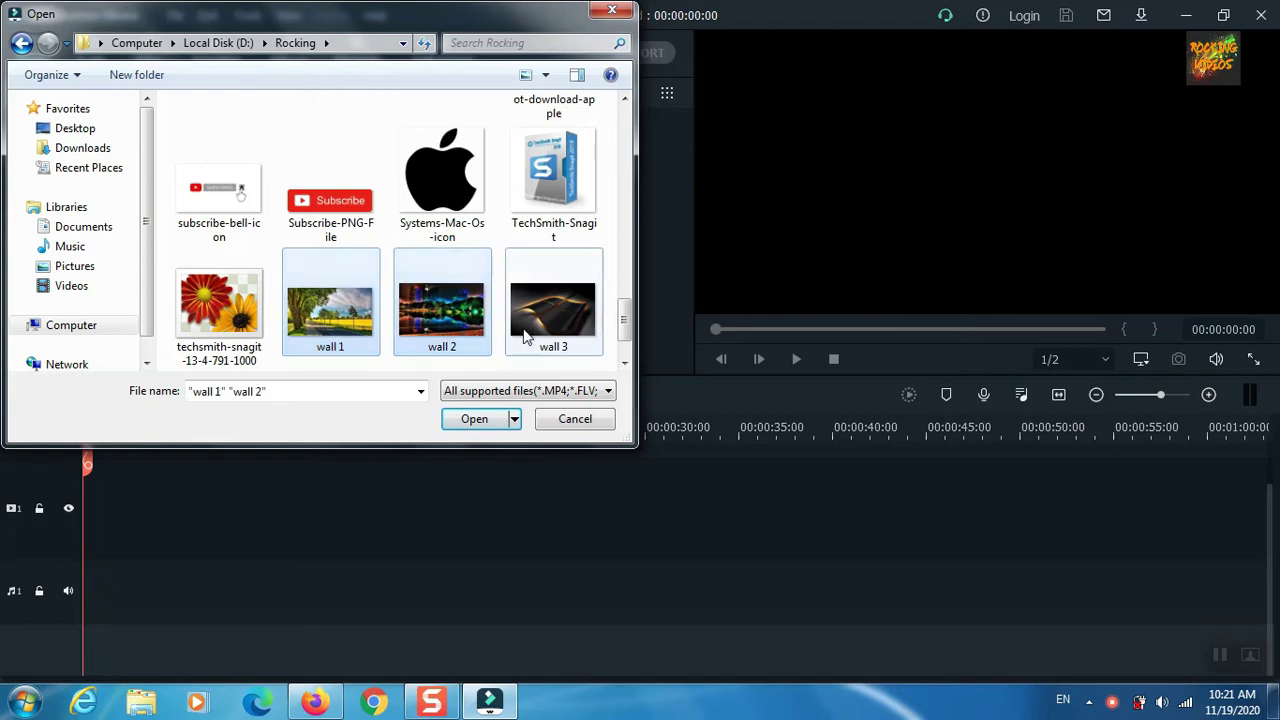
click(470, 416)
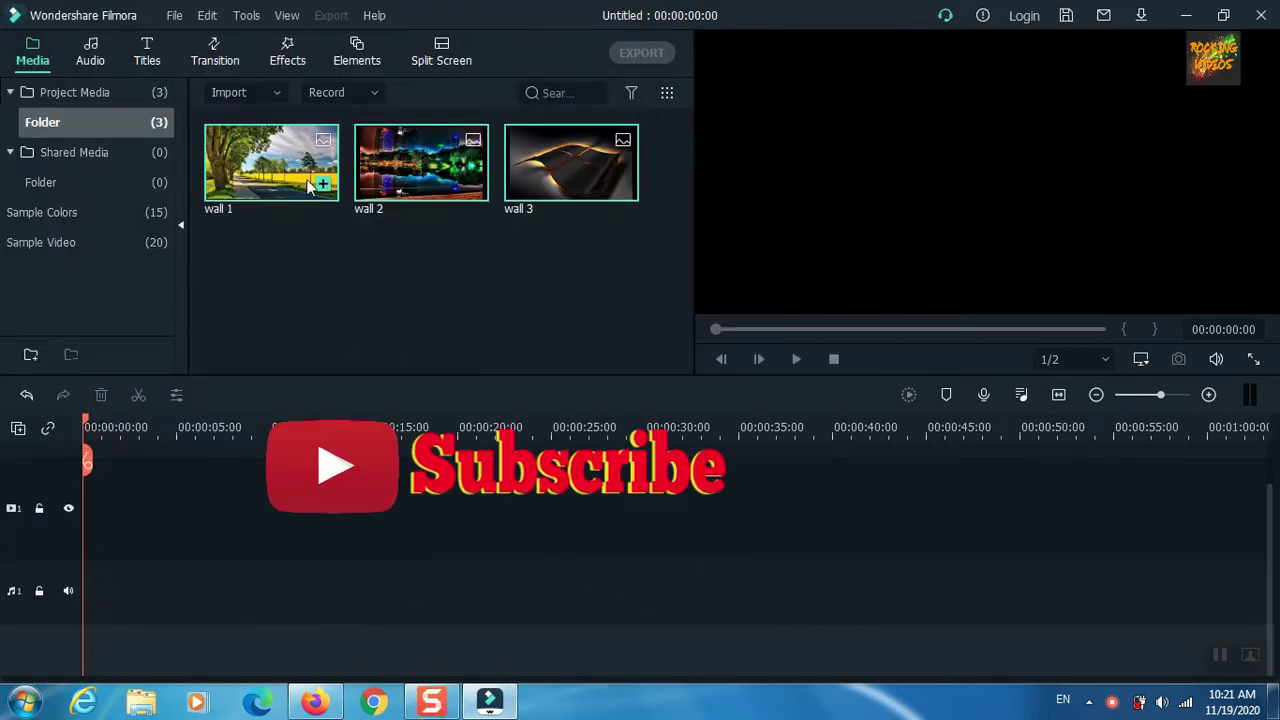
- Add wall 1, wall 2 and wall 3 in order to the timeline and move the playhead to 00:00:01:16
click(323, 185)
click(472, 184)
click(620, 185)
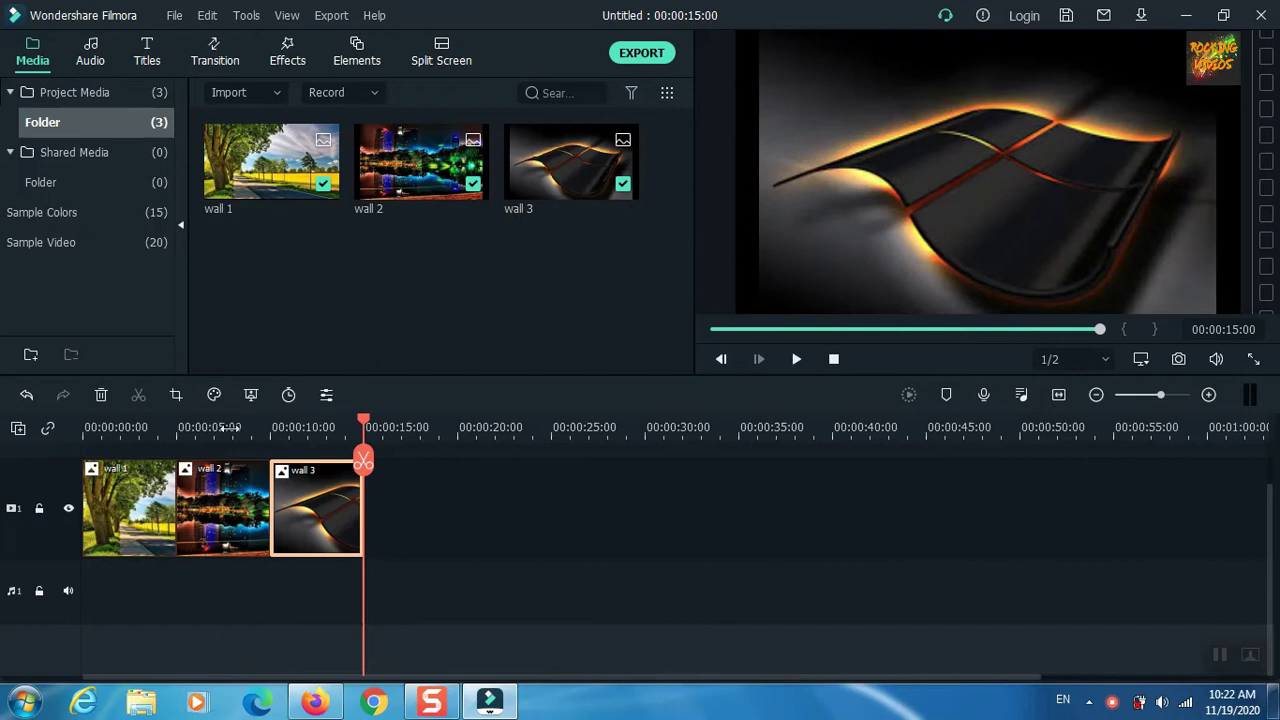
drag(365, 416, 113, 413)
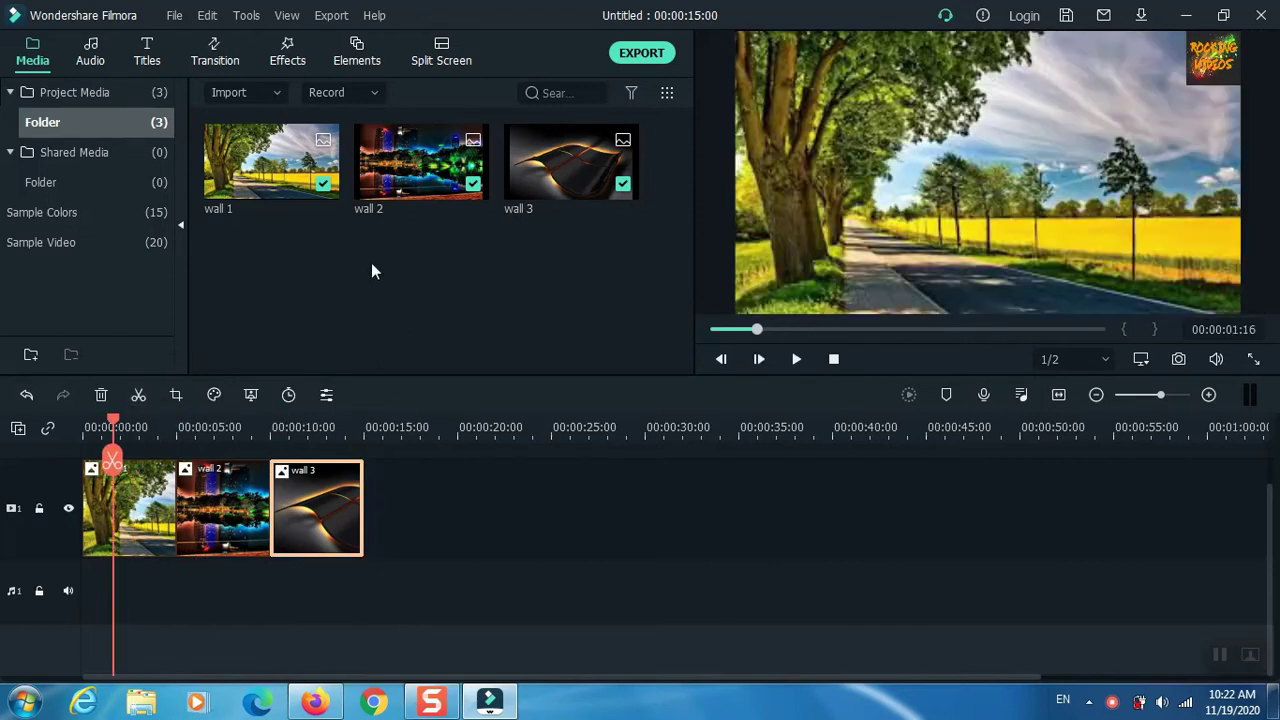
- Add the Graffiti Pack Opener 2 title at the playhead above the images, then review its text settings and accept them unchanged
click(165, 53)
scroll(406, 215, down, 8)
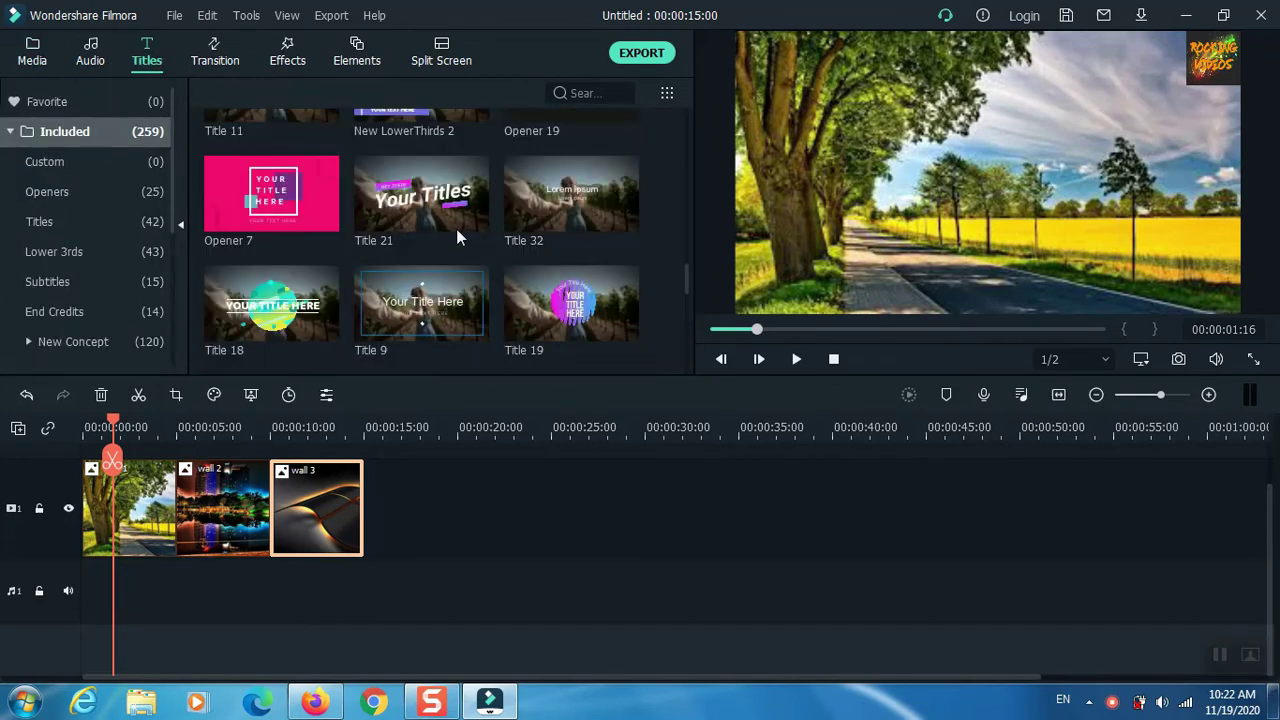
scroll(459, 228, up, 8)
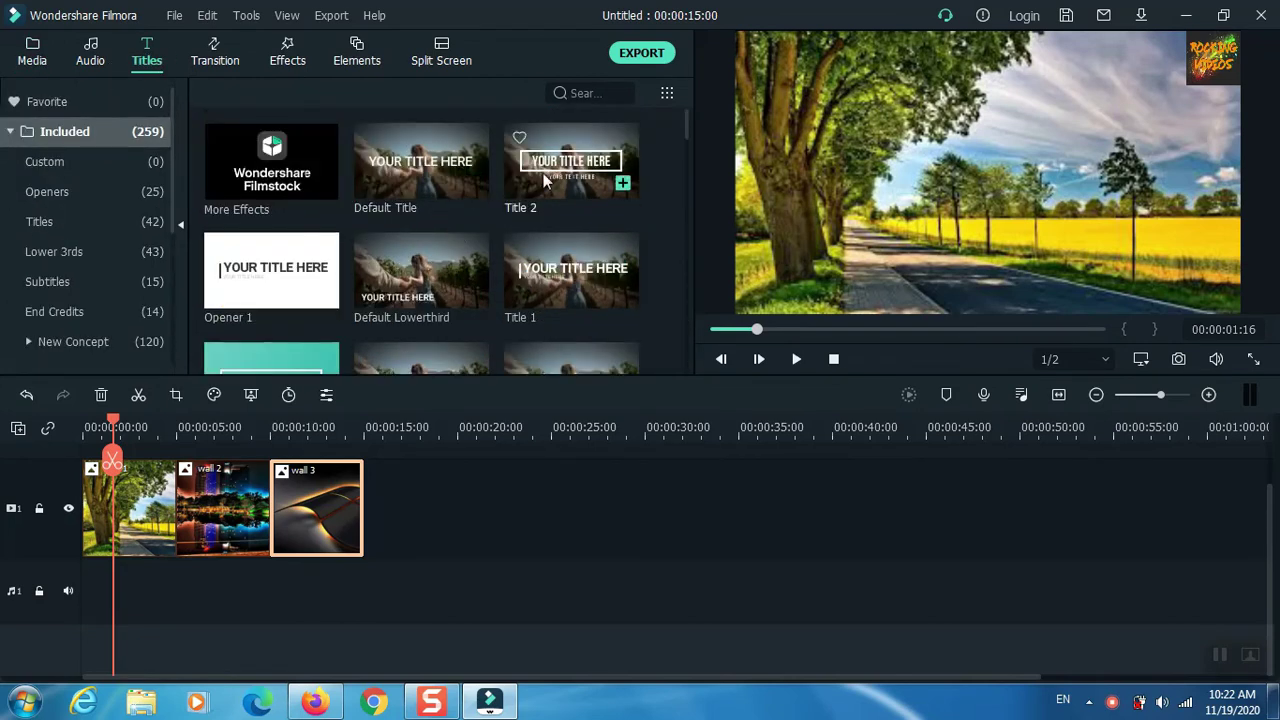
scroll(425, 242, down, 5)
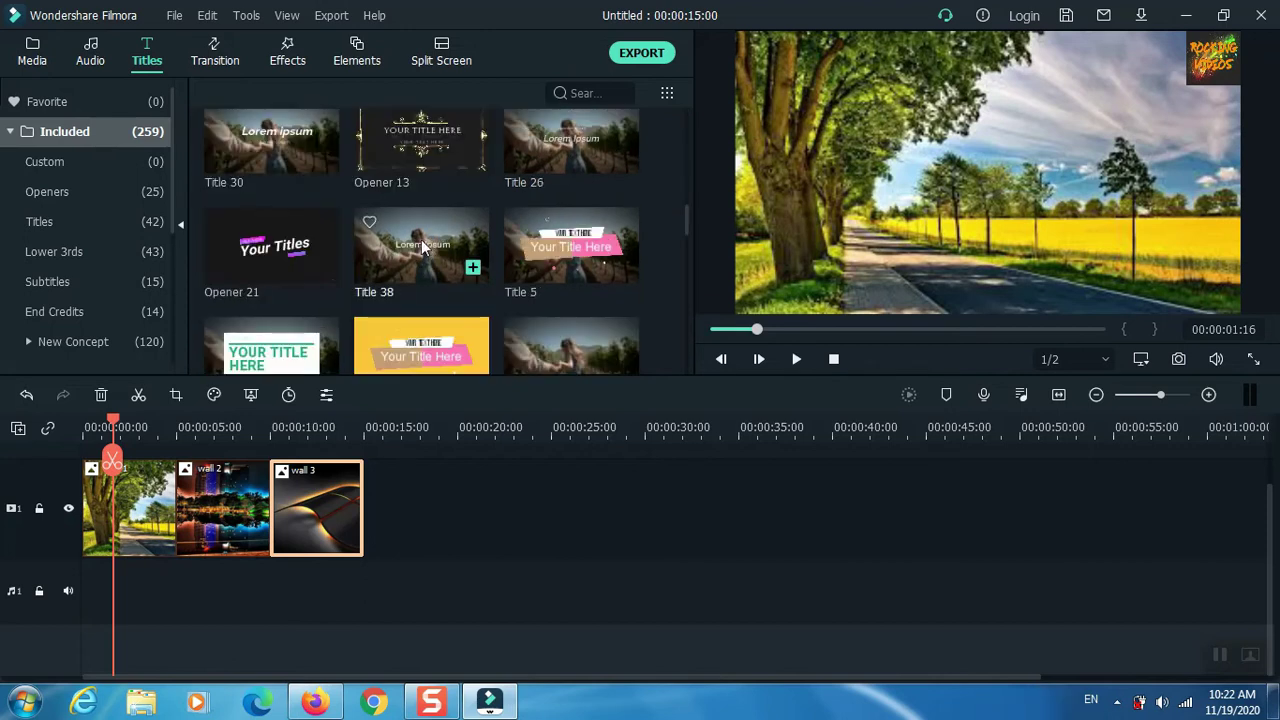
scroll(419, 229, up, 3)
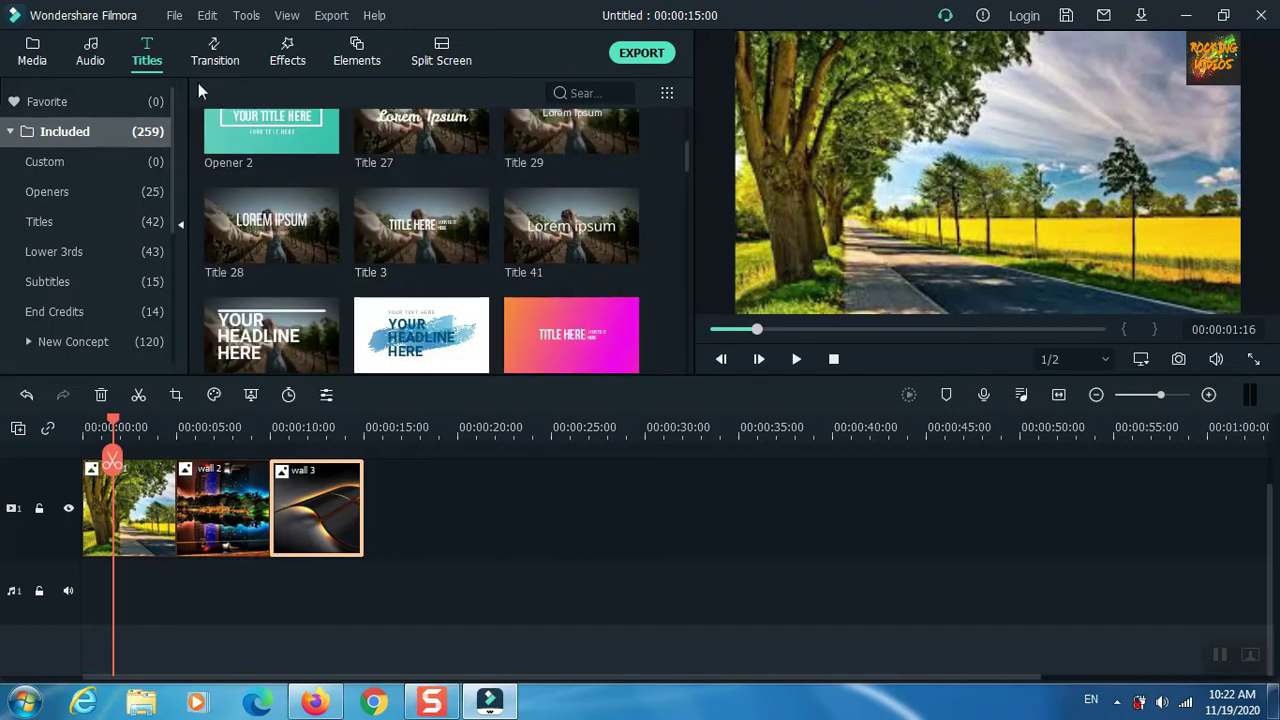
scroll(95, 305, down, 4)
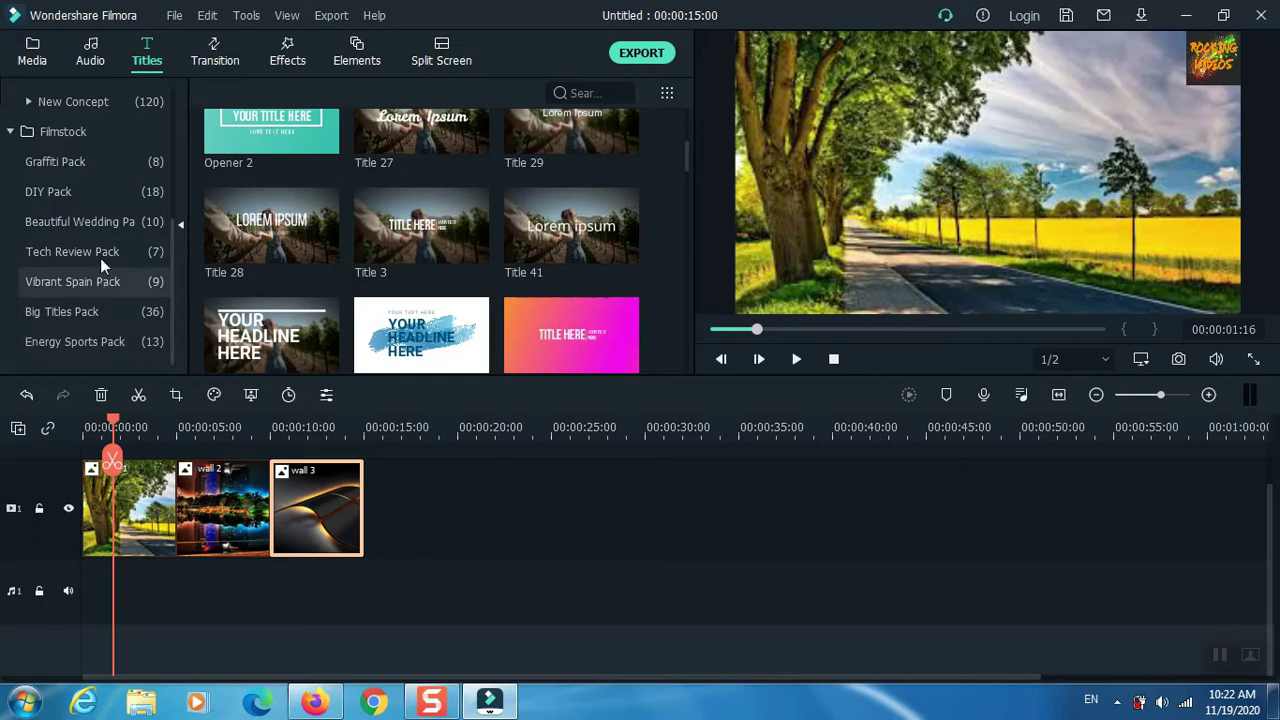
click(93, 166)
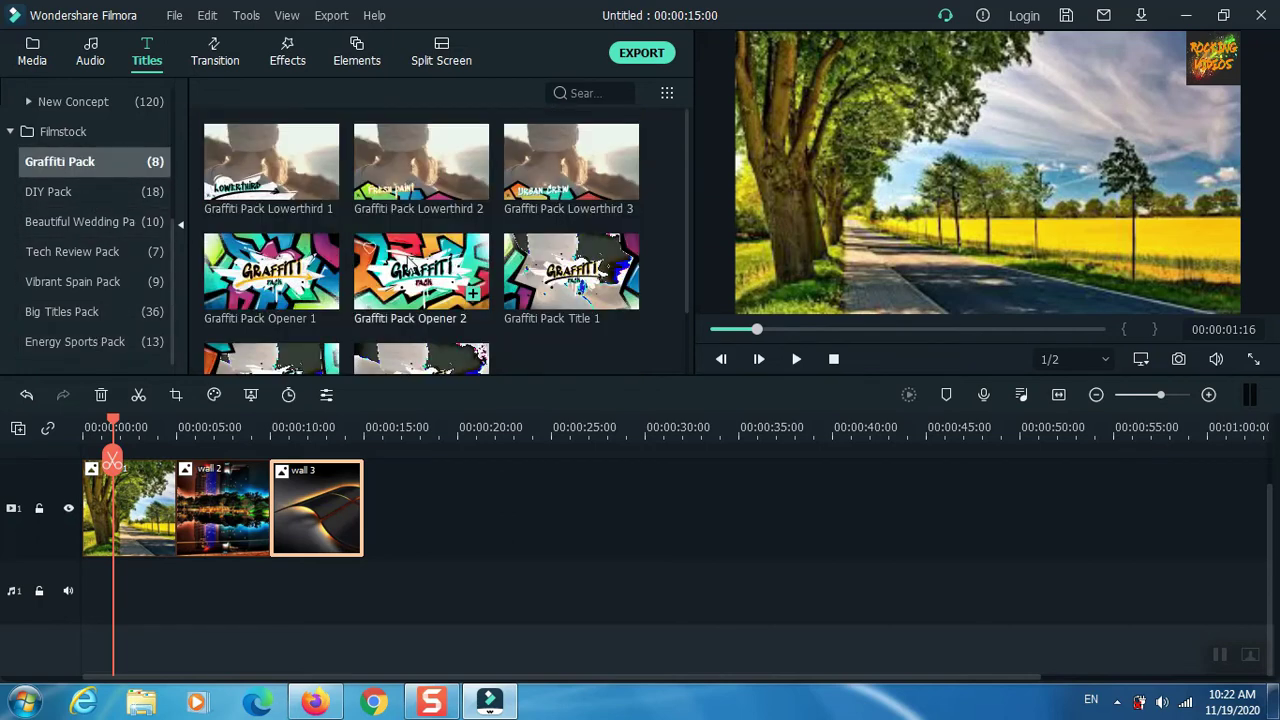
click(476, 296)
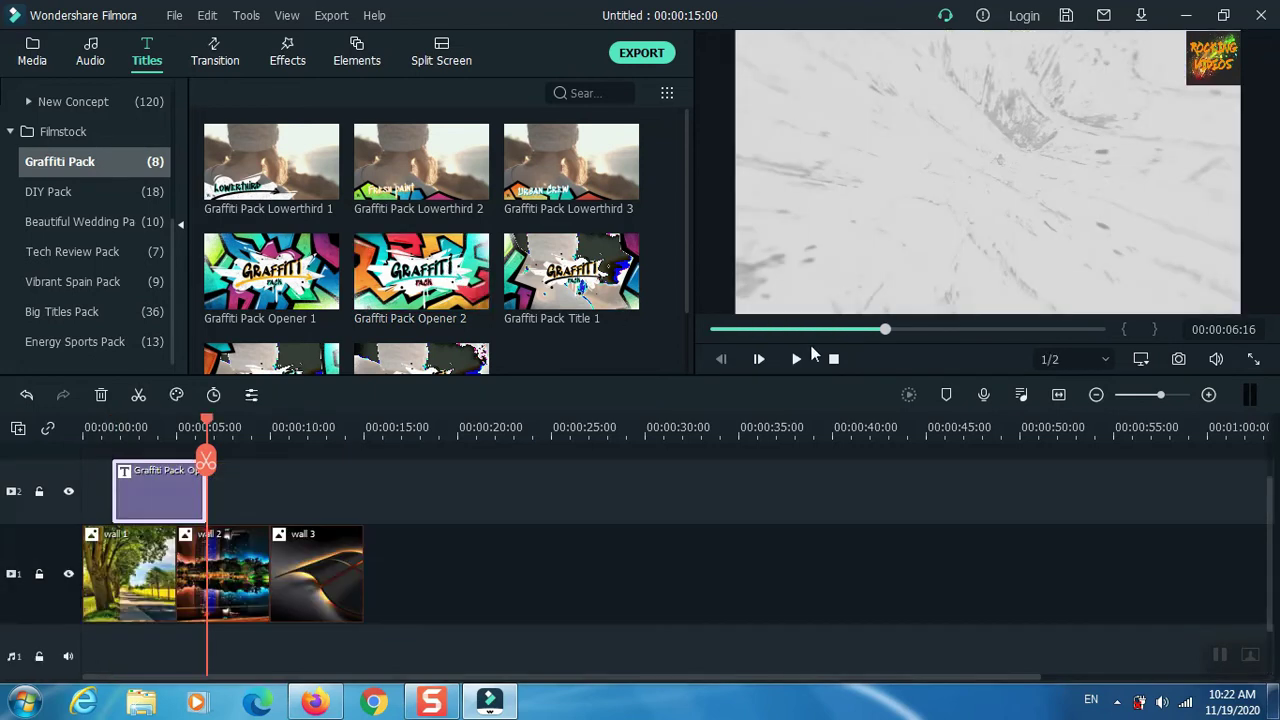
double_click(160, 490)
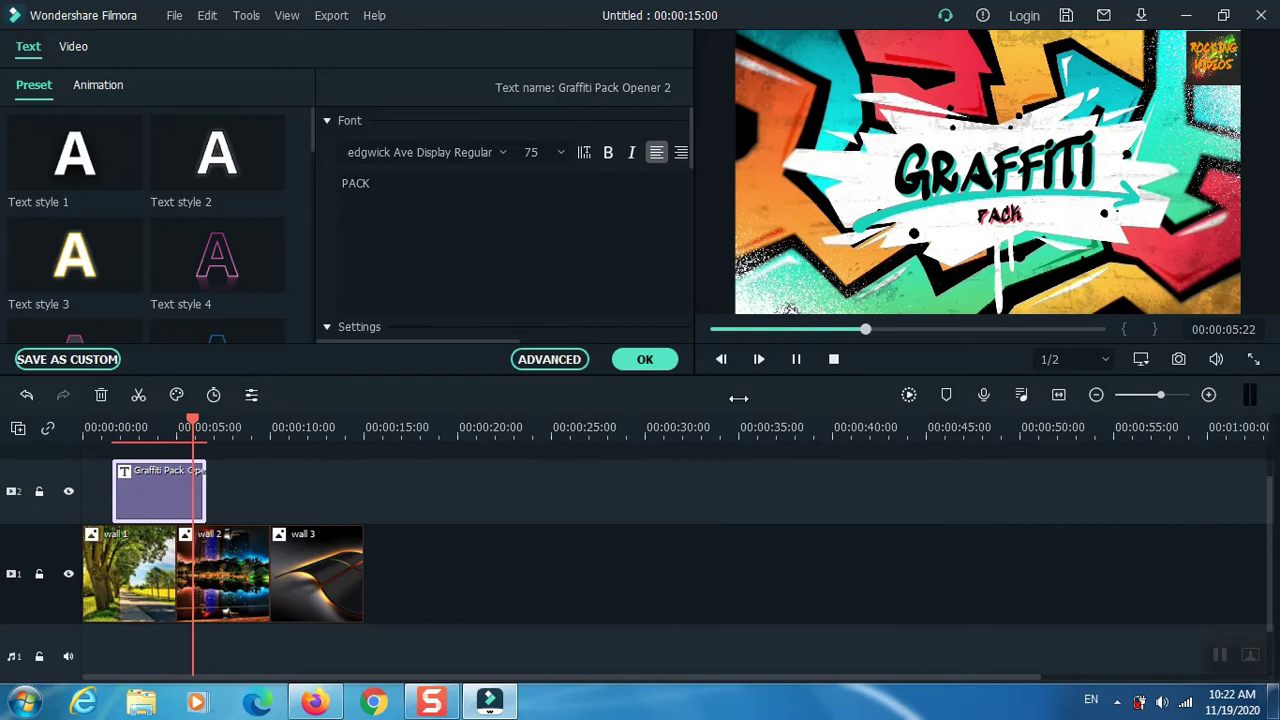
click(648, 359)
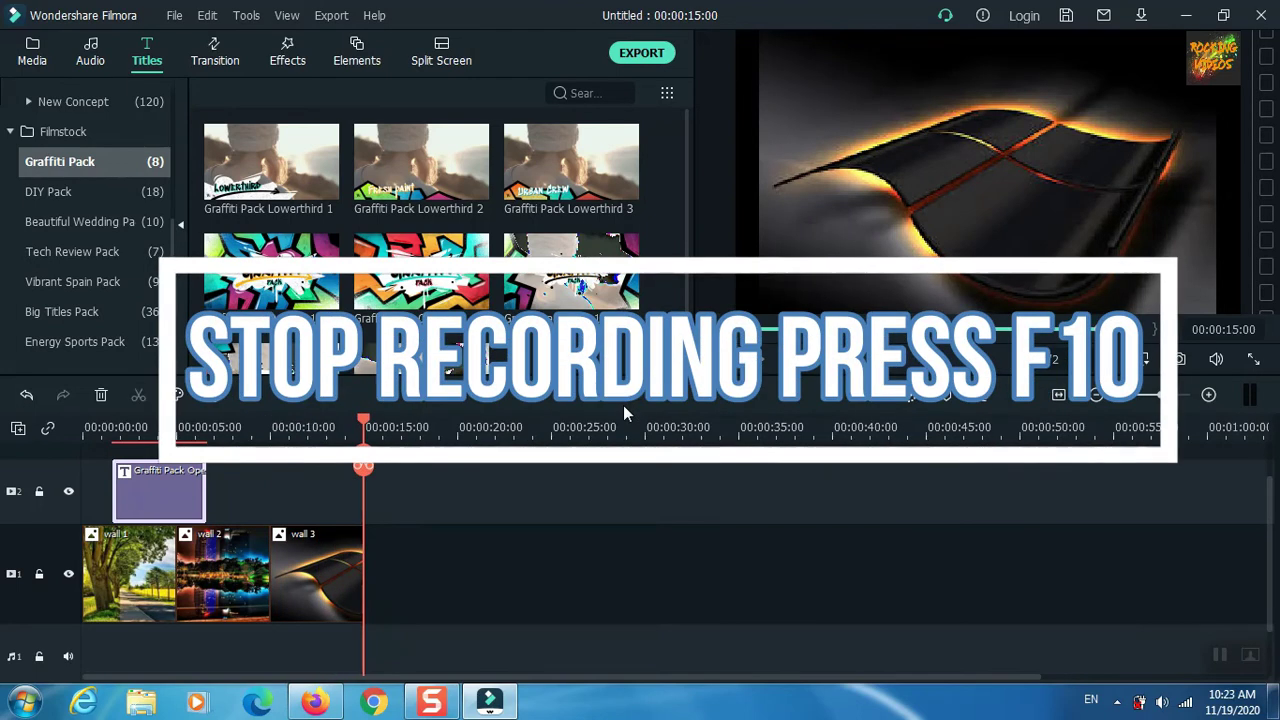
- Stop the screen recording, closing the recorder, and play back the captured clip from the start of the timeline
key(F10)
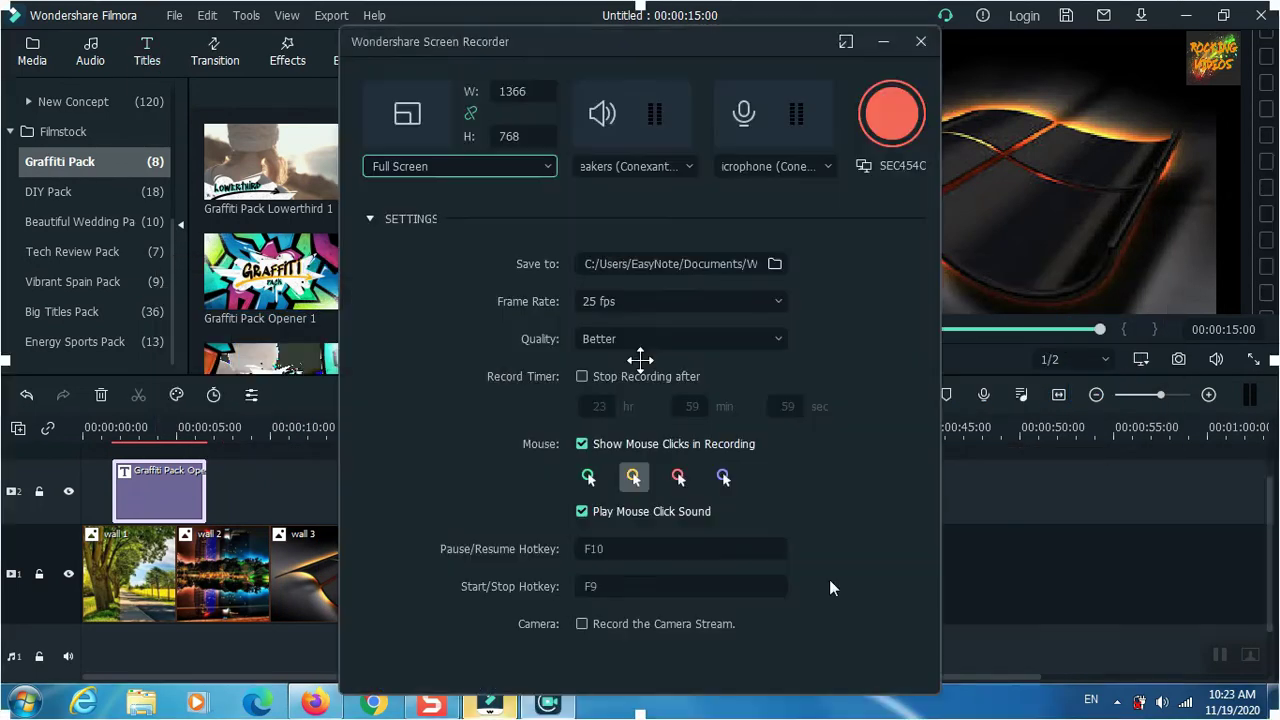
click(920, 42)
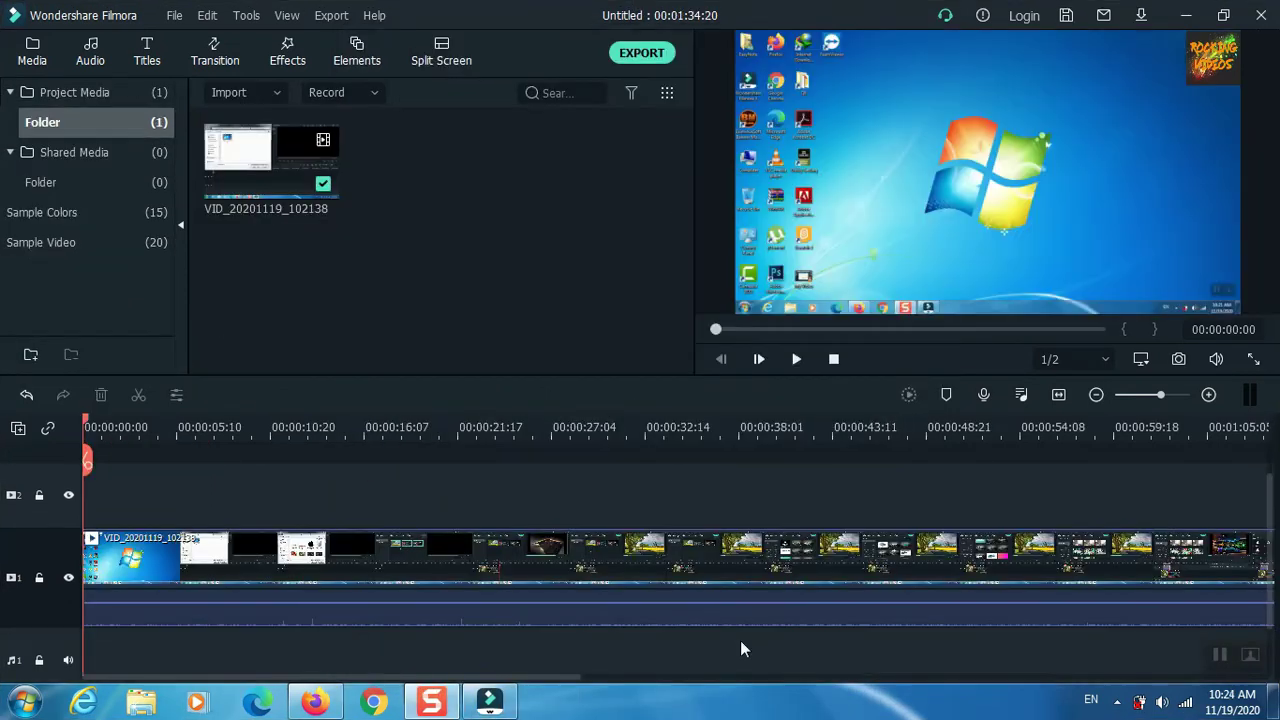
click(796, 362)
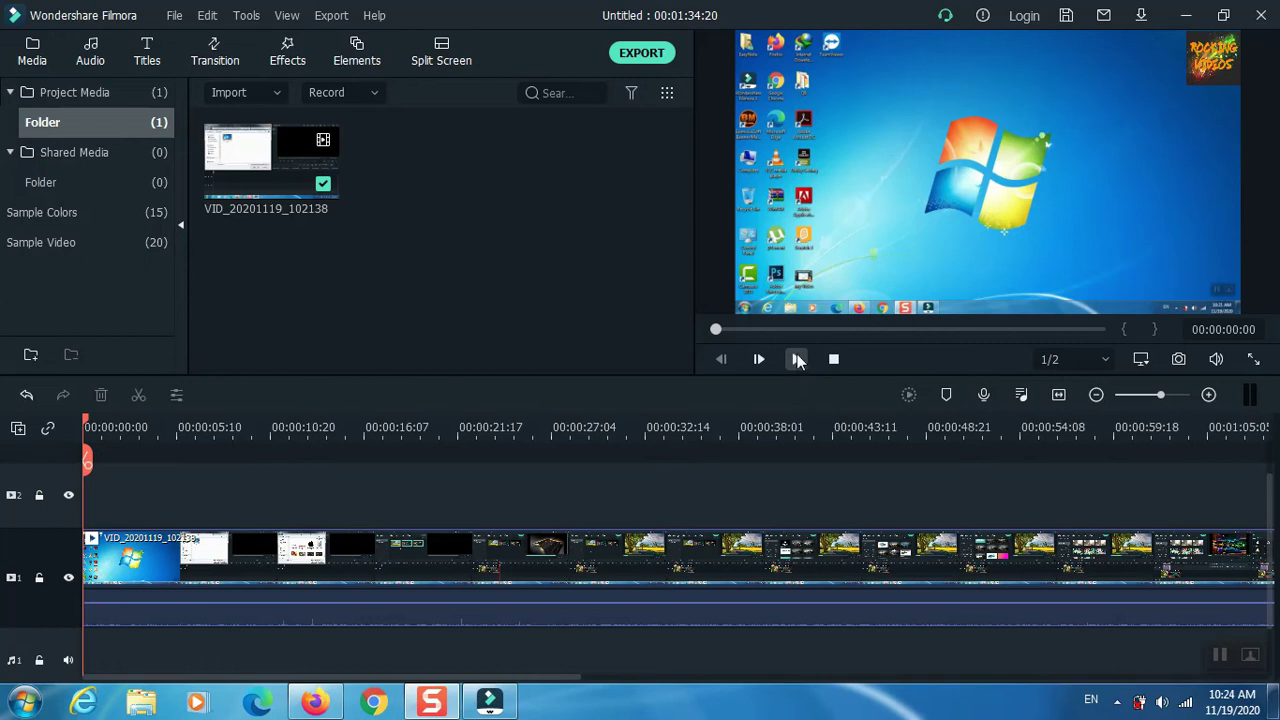